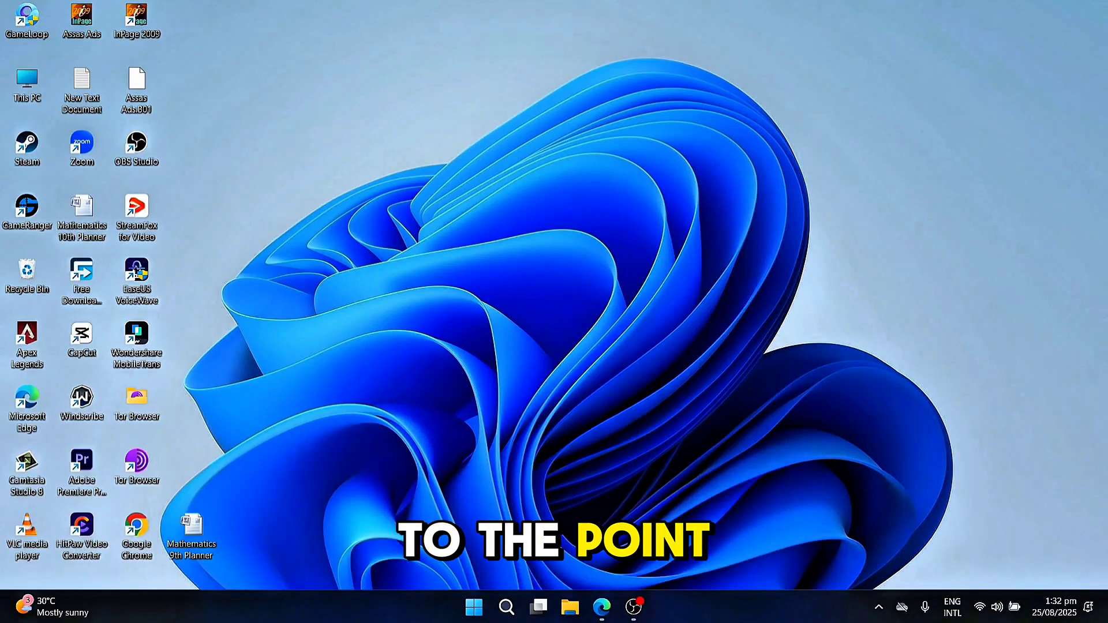
Bring the Edge window showing ChatGPT's empty new-chat page to the front.
{"action": "mouse_move", "coordinate": [601, 607]}
{"action": "left_click", "coordinate": [602, 528]}
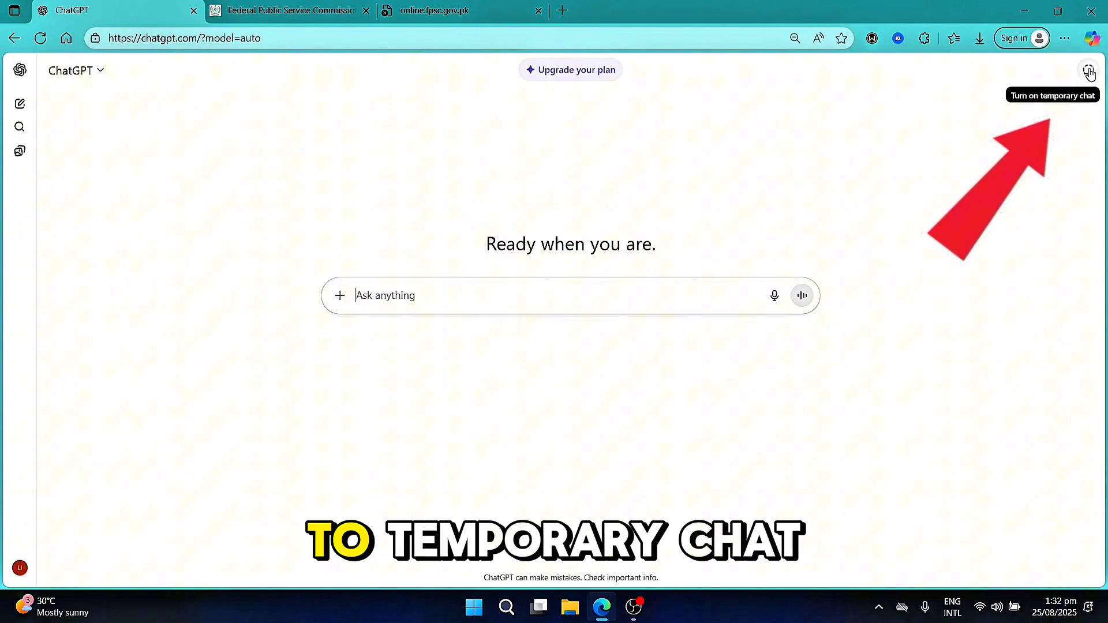
Turn on temporary chat from the top-right icon of the ChatGPT page.
{"action": "left_click", "coordinate": [1088, 71]}
{"action": "type", "text": "I wa"}
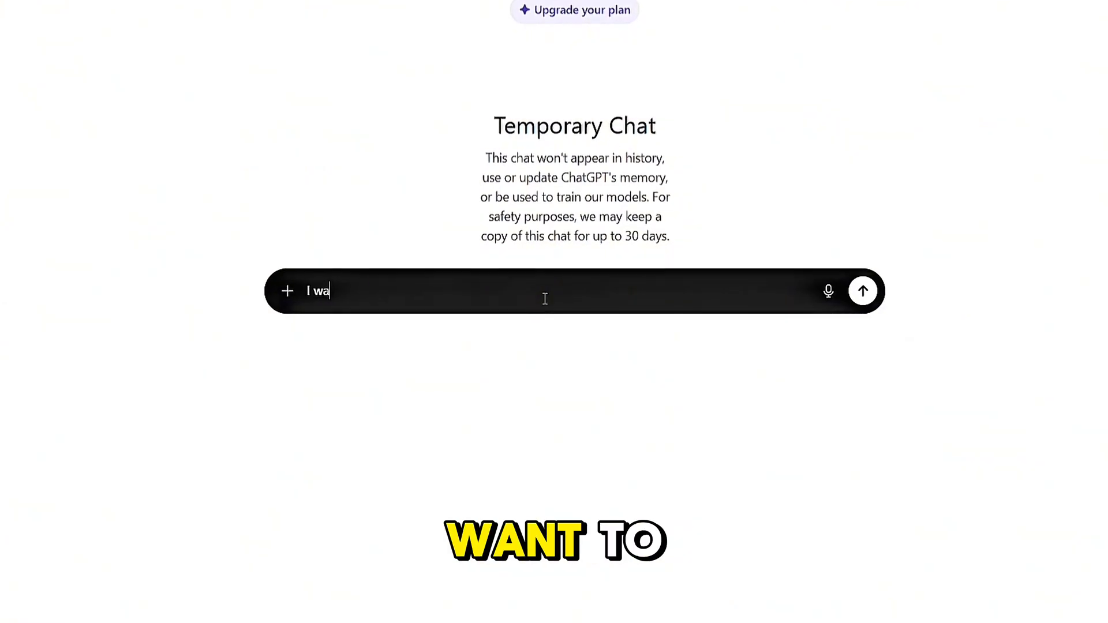
{"action": "type", "text": "nt to save this temporary chat t"}
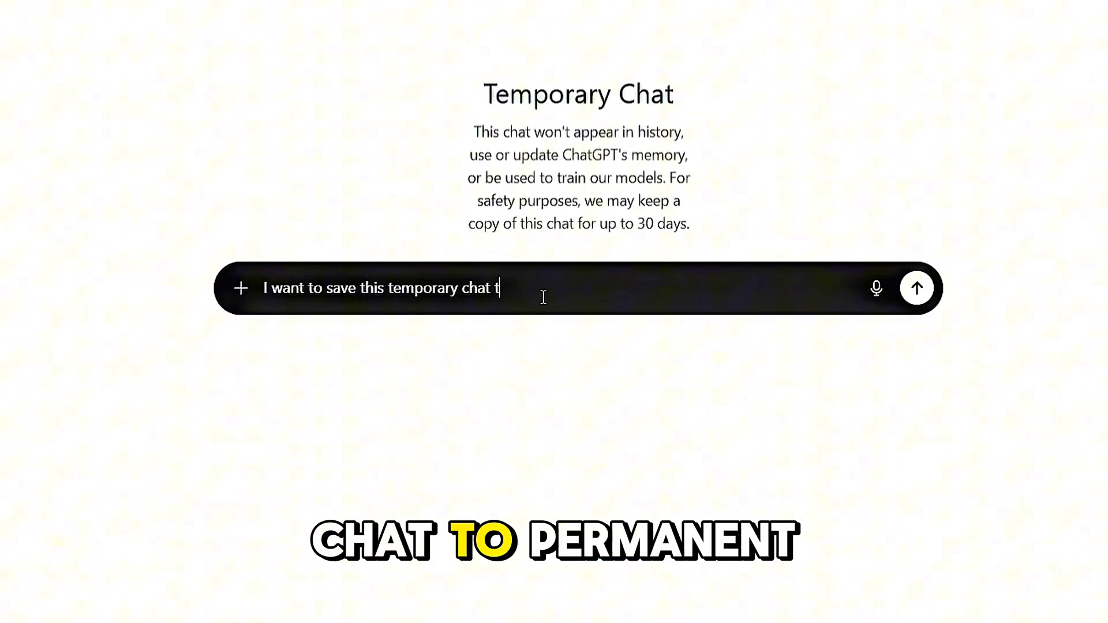
{"action": "type", "text": "manent"}
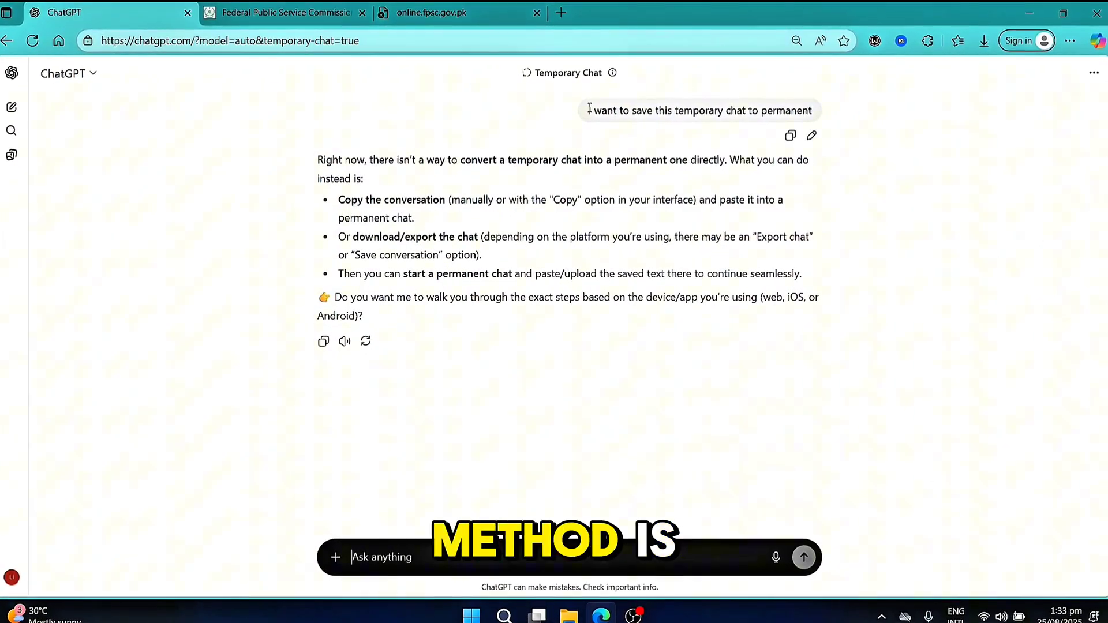
Select the full conversation text, copy it via the context menu, and deselect it.
{"action": "left_click_drag", "start_coordinate": [588, 109], "coordinate": [688, 420]}
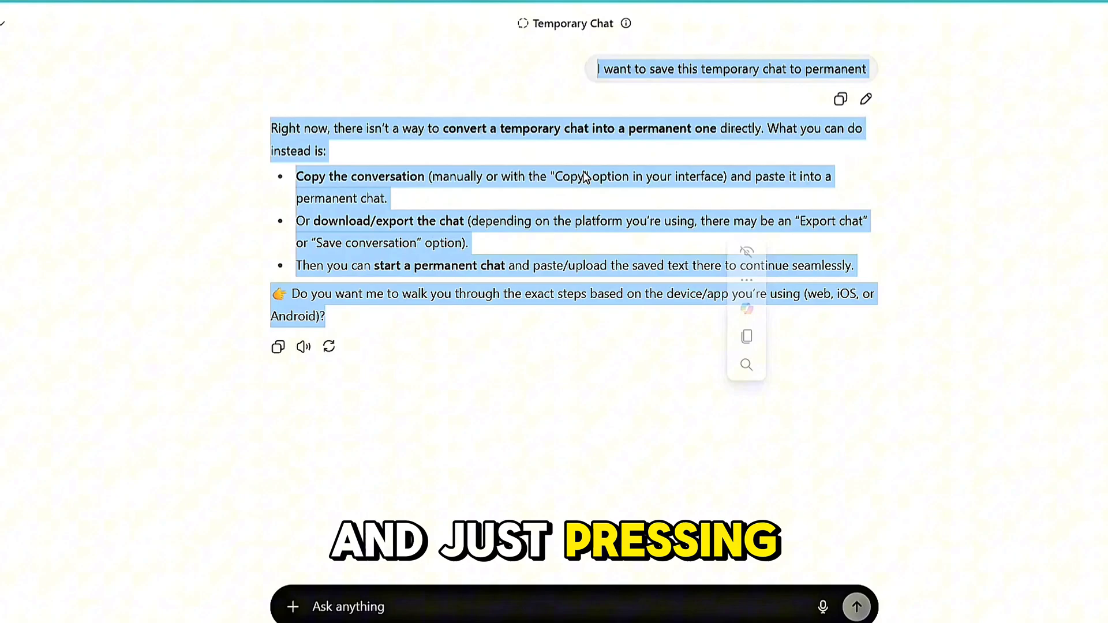
{"action": "right_click", "coordinate": [589, 176]}
{"action": "left_click", "coordinate": [632, 187]}
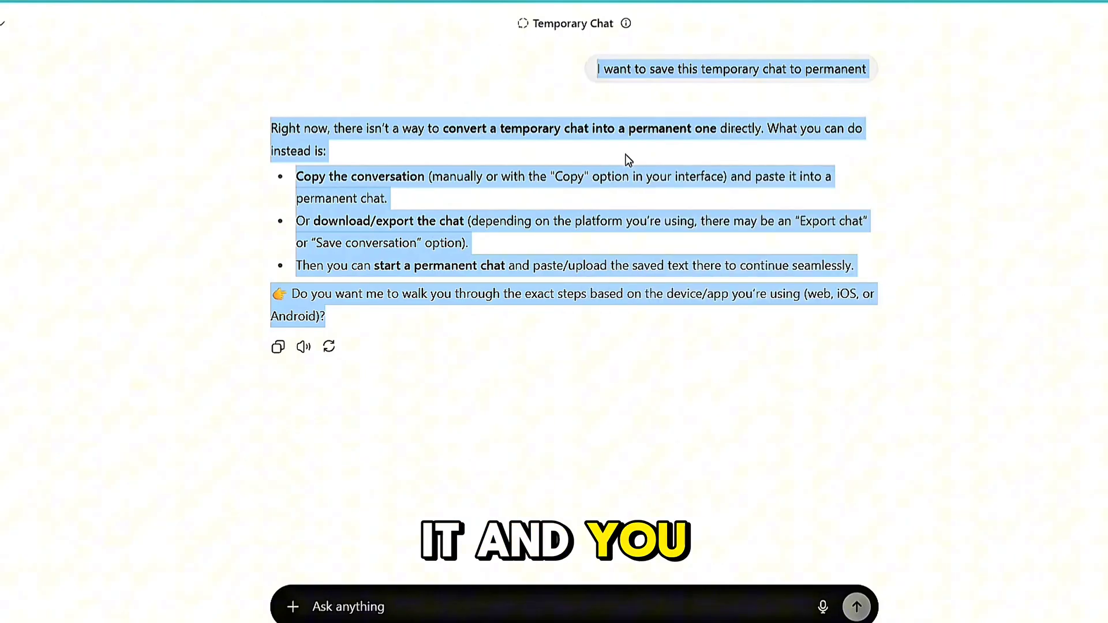
{"action": "left_click", "coordinate": [628, 161]}
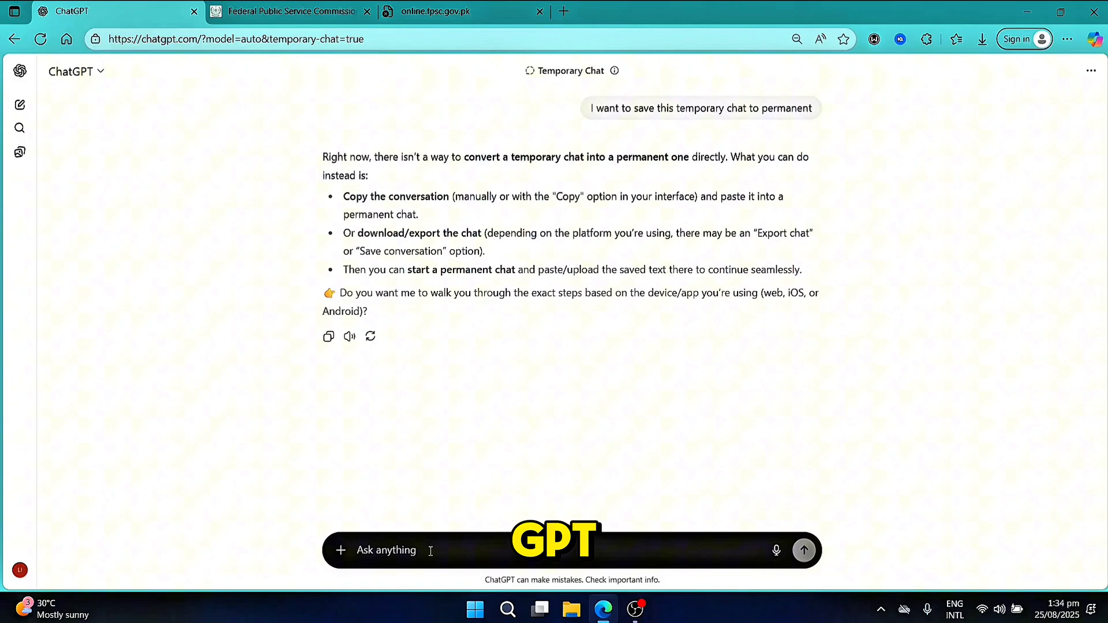
{"action": "type", "text": "Ple"}
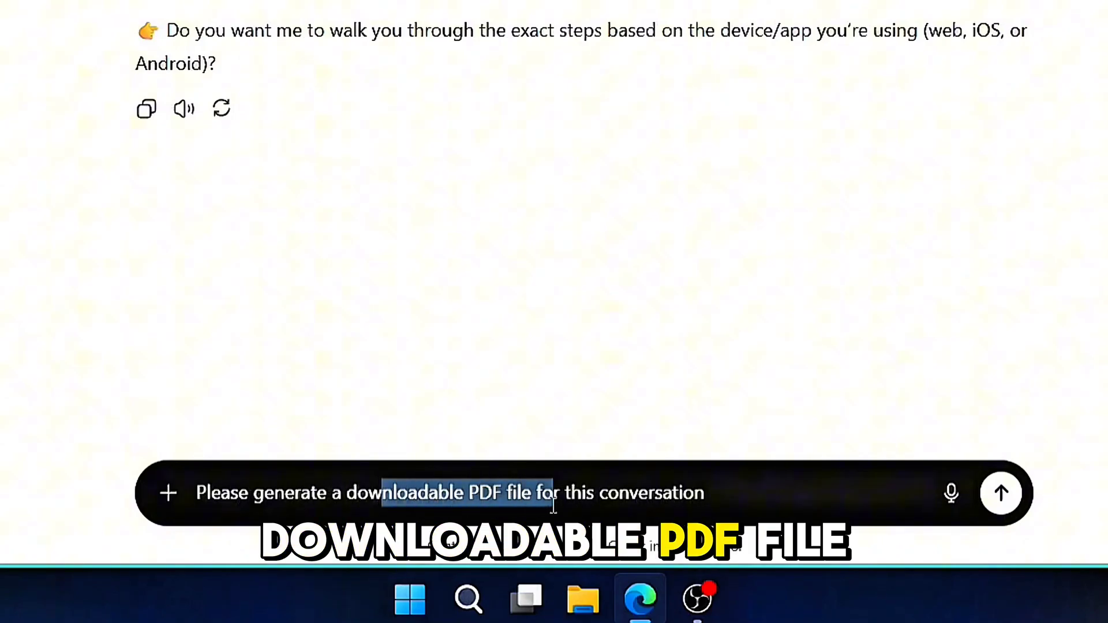
Deselect the text in the drafted 'Please generate a downloadable PDF file for this conversation' message.
{"action": "left_click", "coordinate": [736, 492]}
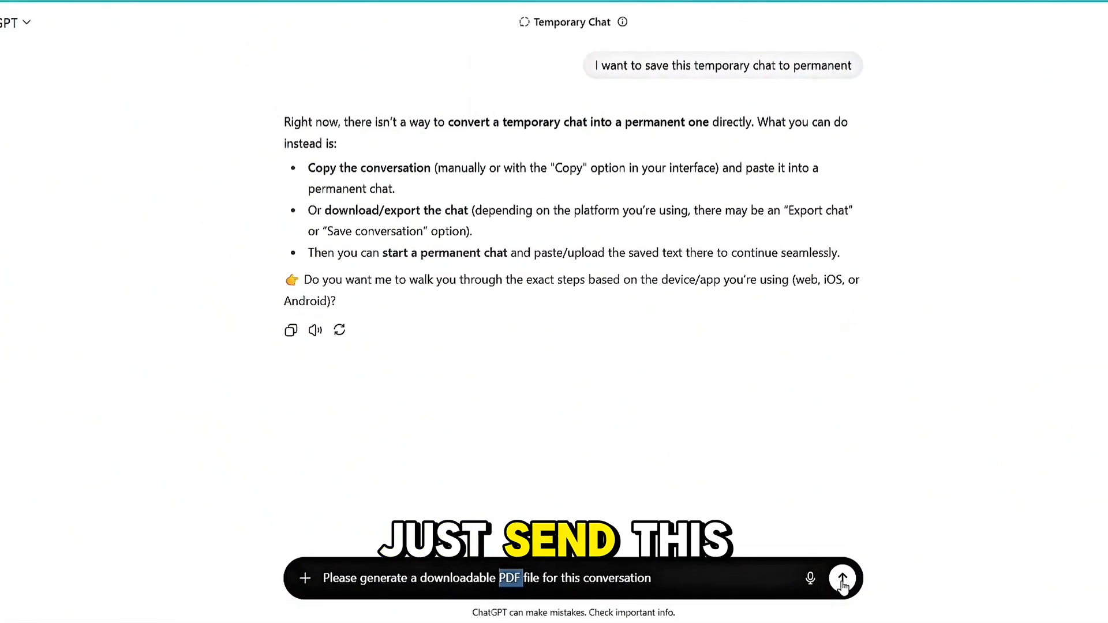
Submit the downloadable PDF request so ChatGPT starts analyzing it.
{"action": "left_click", "coordinate": [842, 577]}
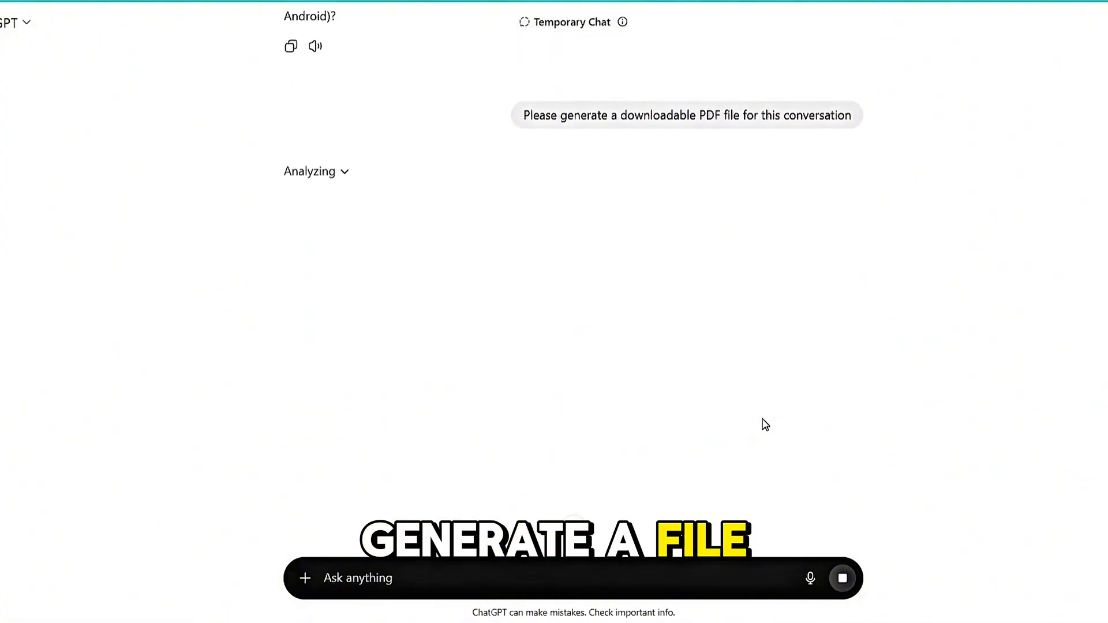